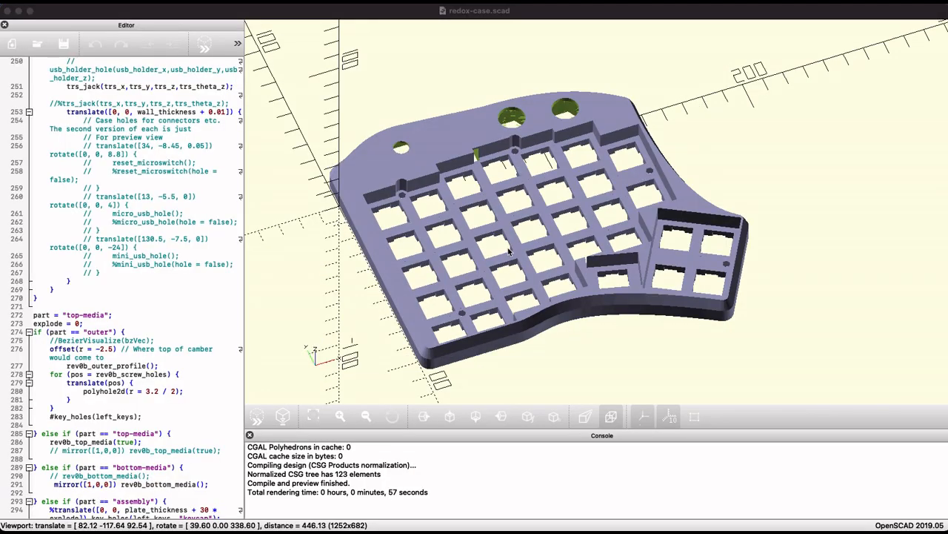
pyautogui.scroll(2, 544, 258)
pyautogui.scroll(1, 556, 252)
pyautogui.scroll(1, 567, 245)
pyautogui.scroll(1, 576, 239)
pyautogui.scroll(1, 577, 238)
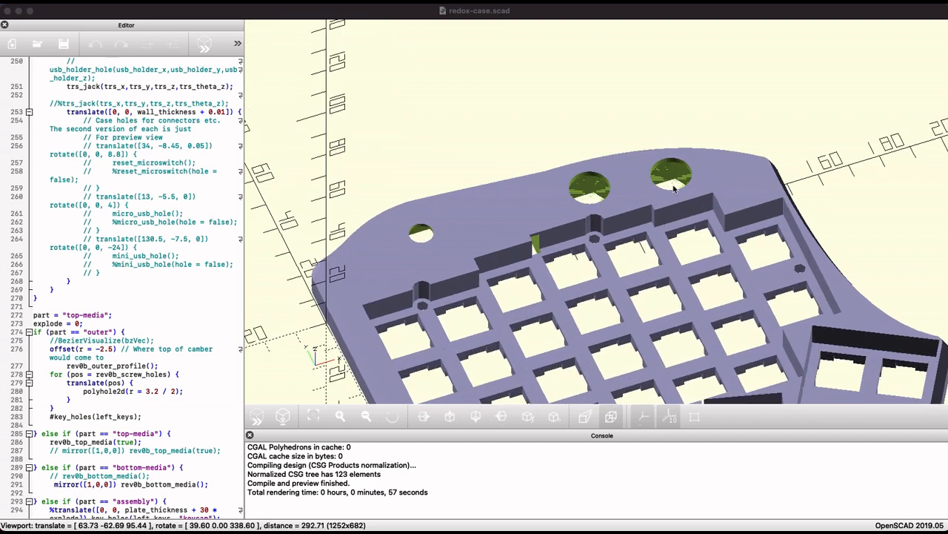
pyautogui.scroll(-2, 563, 293)
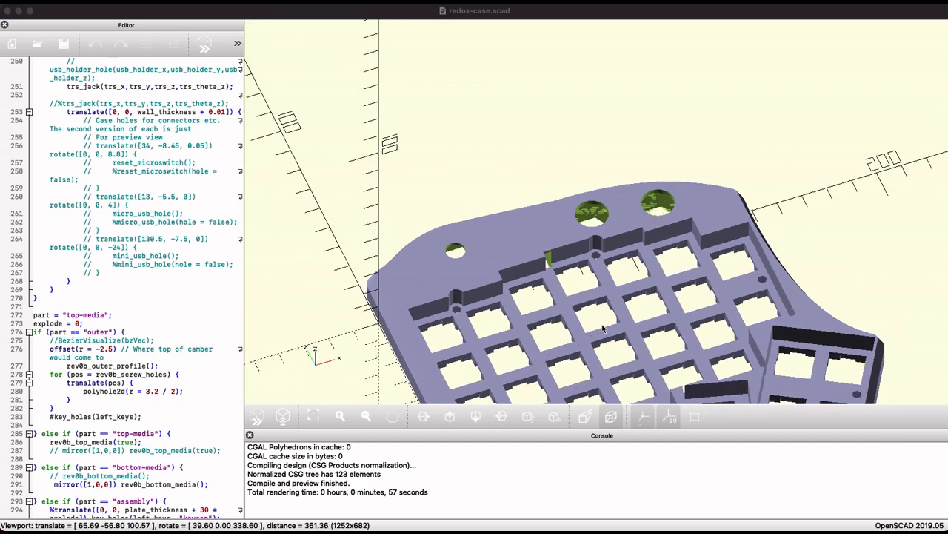
pyautogui.scroll(-2, 578, 308)
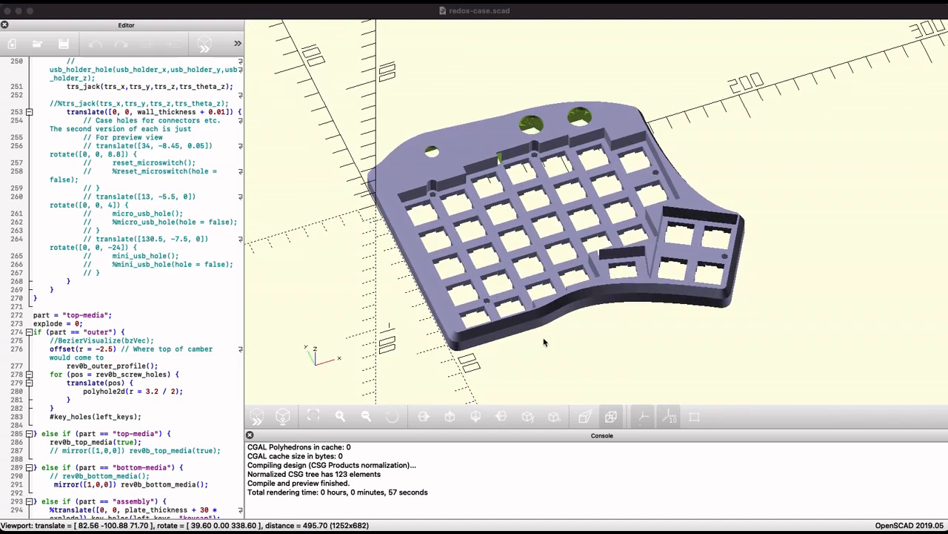
# Turn the redox case plate over to view its underside and component pockets.
pyautogui.moveTo(492, 291)
pyautogui.mouseDown()
pyautogui.moveTo(591, 188)
pyautogui.moveTo(578, 187)
pyautogui.mouseUp()
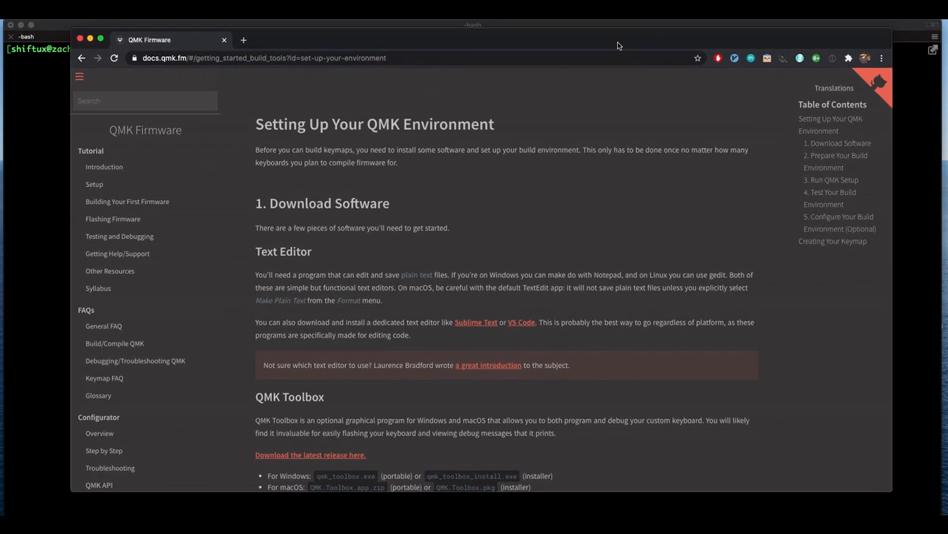
# Reveal the full web address of the QMK setup page.
pyautogui.click(152, 57)
pyautogui.scroll(-1, 353, 254)
pyautogui.scroll(-1, 358, 258)
pyautogui.scroll(-2, 358, 259)
pyautogui.scroll(-2, 358, 258)
pyautogui.scroll(-1, 358, 256)
pyautogui.scroll(-1, 357, 257)
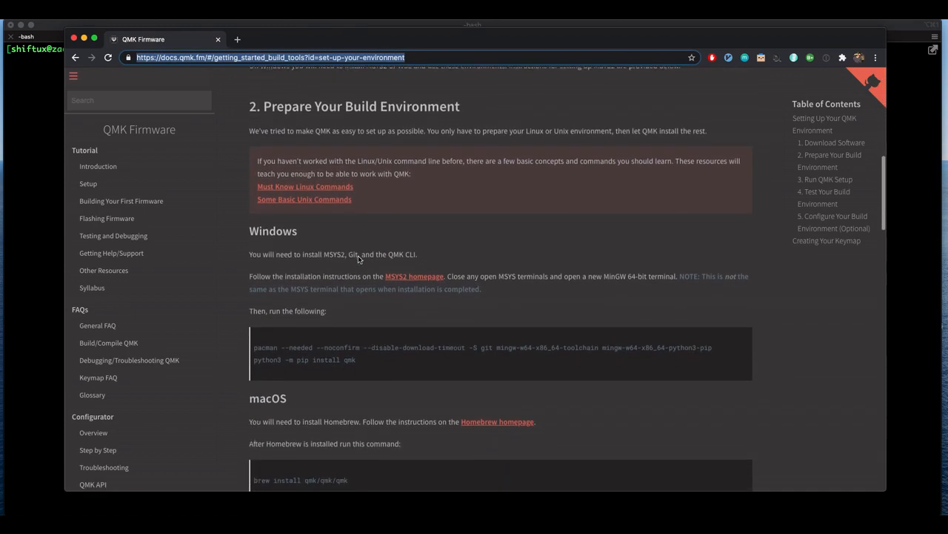
pyautogui.scroll(-2, 358, 257)
pyautogui.scroll(-1, 358, 256)
pyautogui.scroll(-1, 358, 256)
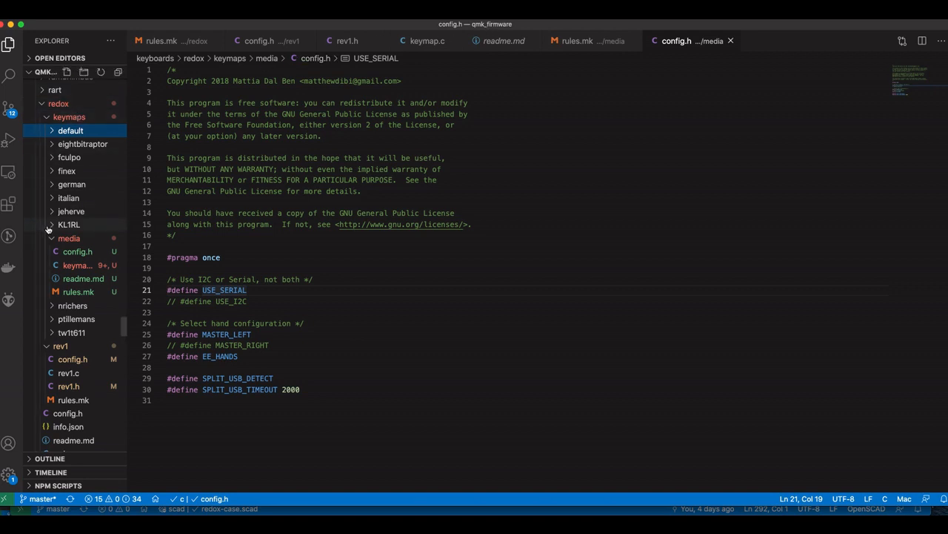
# Show the media keymap's config.h file from the Explorer.
pyautogui.click(78, 238)
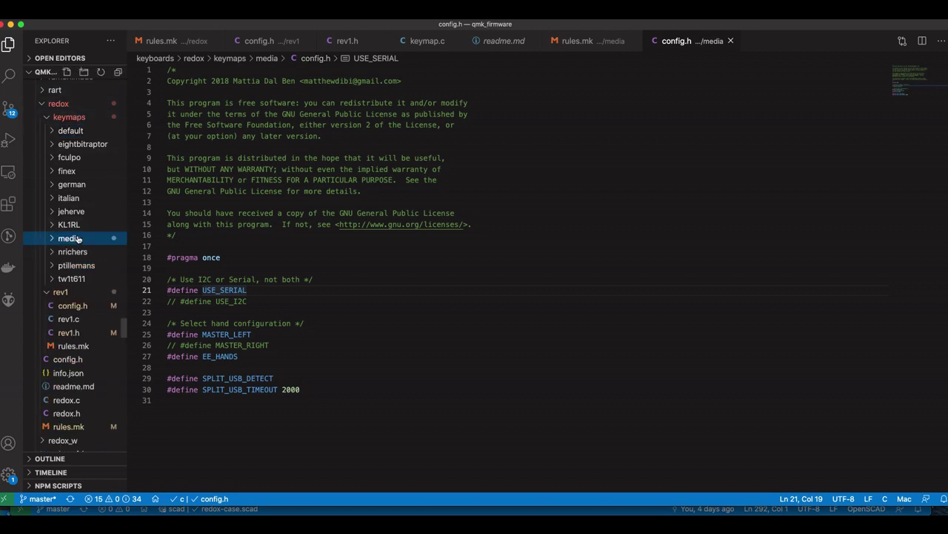
pyautogui.click(249, 290)
pyautogui.click(71, 252)
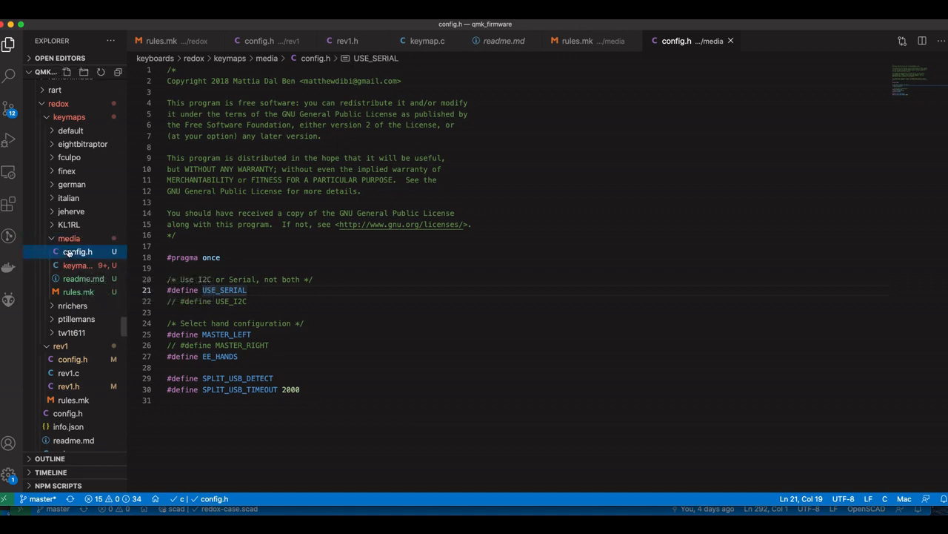
# Highlight the USE_SERIAL, MASTER_LEFT and EE_HANDS define lines in config.h.
pyautogui.doubleClick(255, 290)
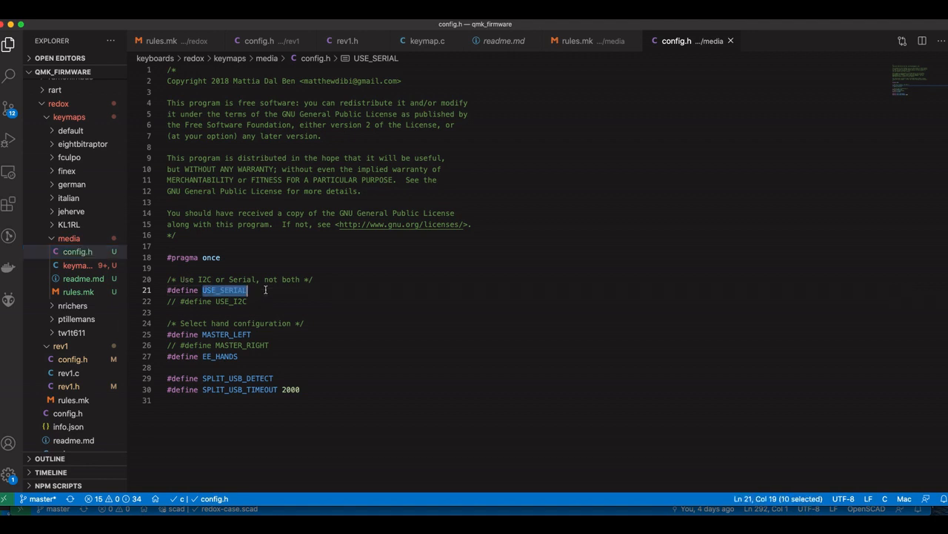
pyautogui.tripleClick(289, 334)
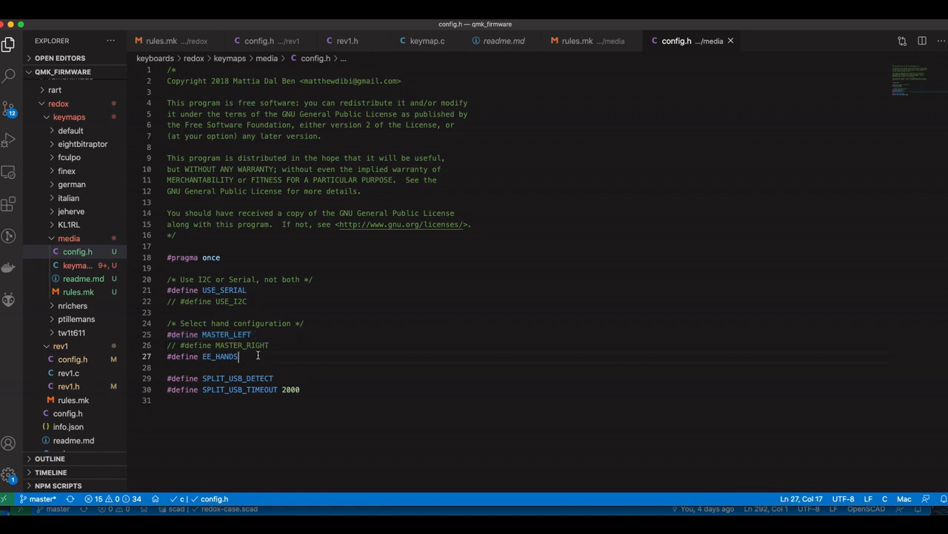
pyautogui.tripleClick(258, 355)
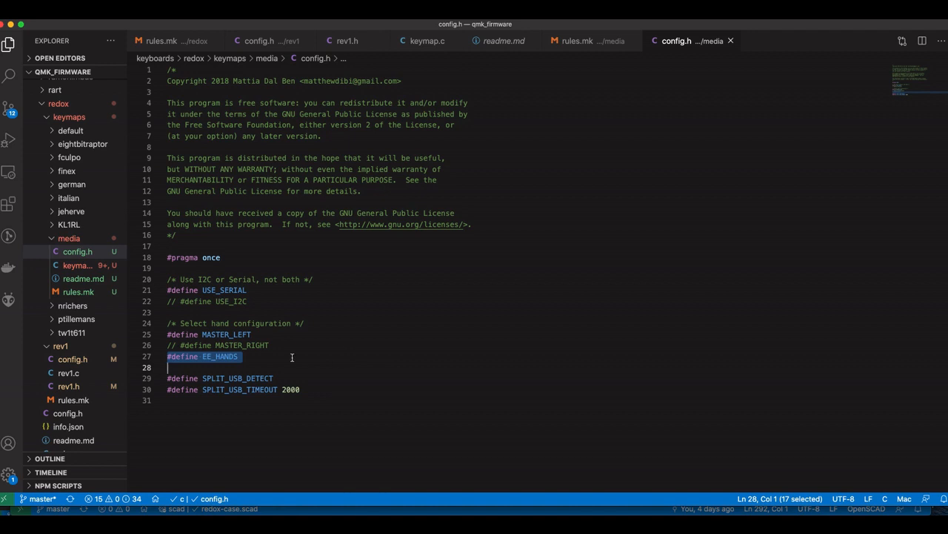
pyautogui.click(297, 357)
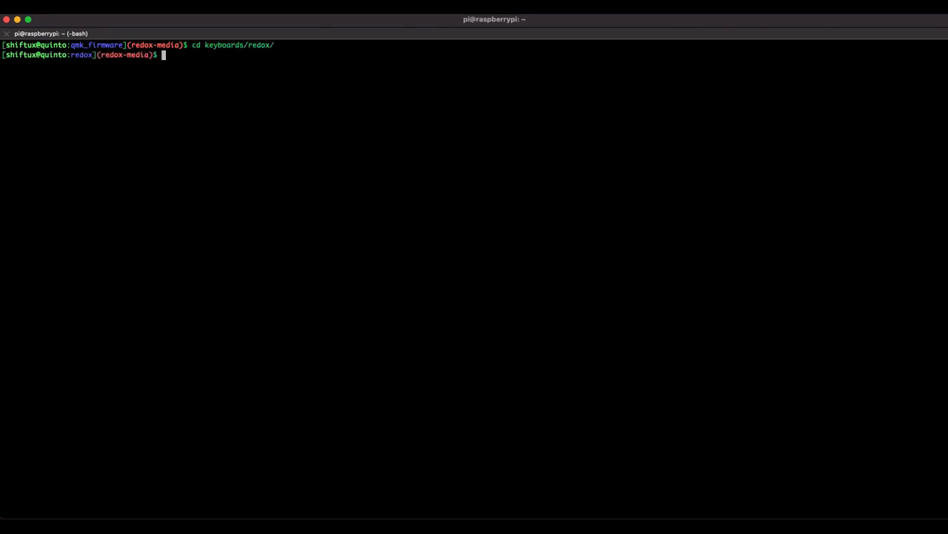
pyautogui.write('qmk compile -')
pyautogui.write('kb redox/media -km media-CH')
# Run qmk compile -kb redox/media -km media-CH in the redox folder.
pyautogui.press('Return')
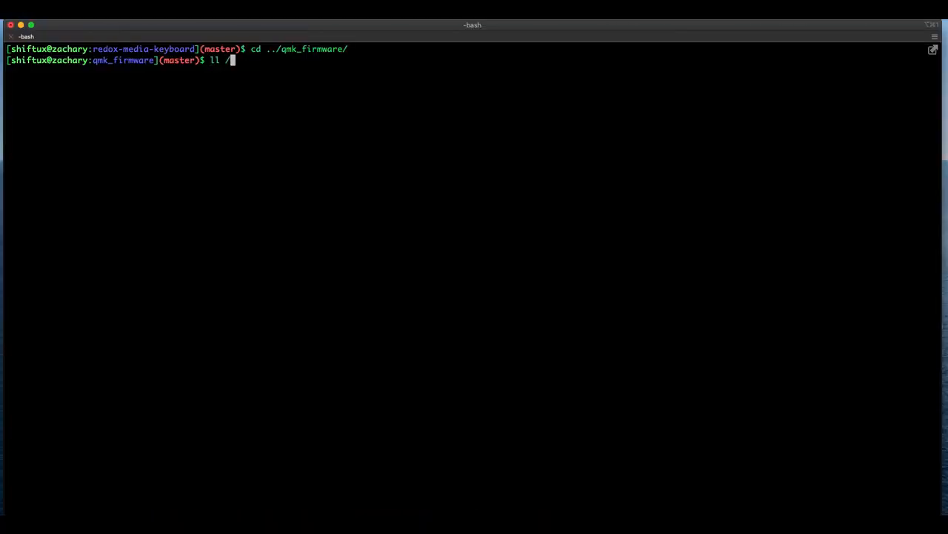
pyautogui.press('Return')
pyautogui.doubleClick(358, 71)
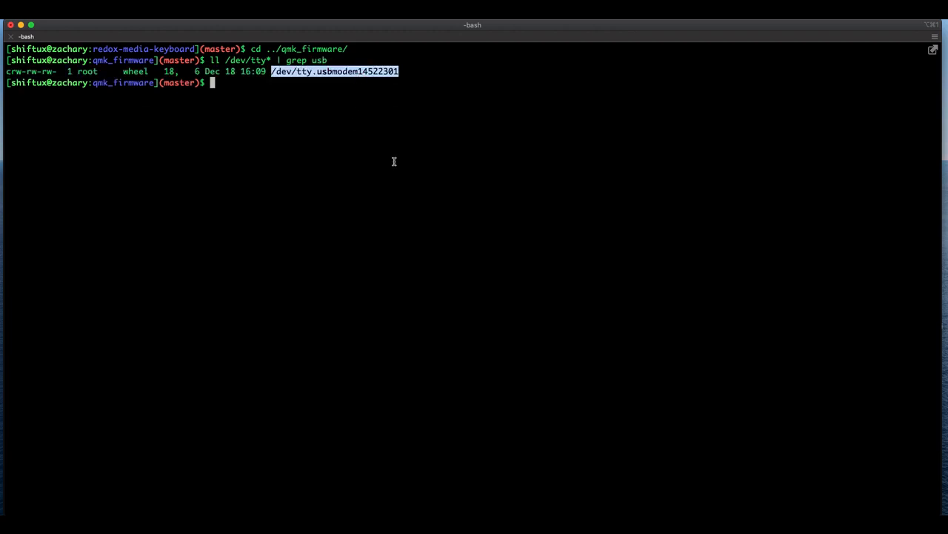
# Recall the lefthand avrdude command, change it to the righthand .eep file and run it.
pyautogui.click(232, 152)
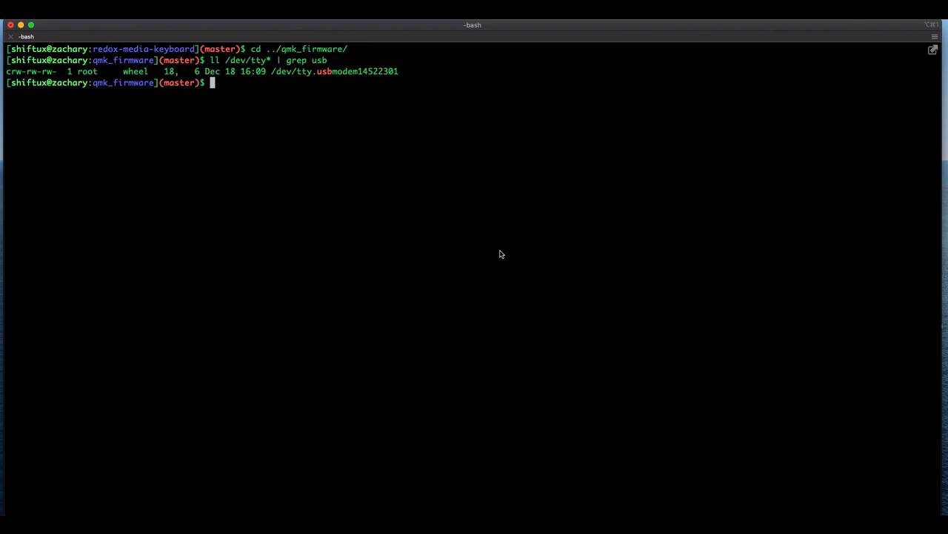
pyautogui.hotkey('ctrl', 'r')
pyautogui.write('spli')
pyautogui.hotkey('alt', 'Right')
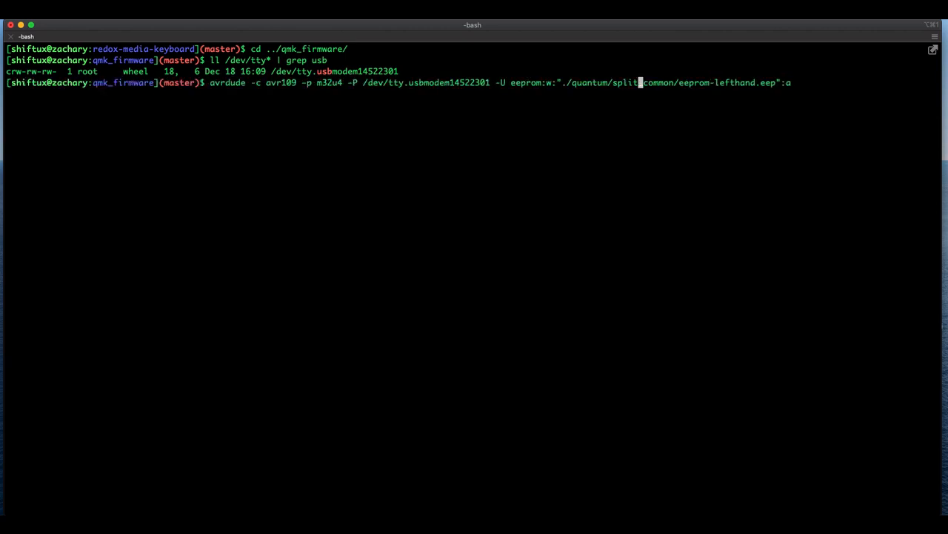
pyautogui.hotkey('alt', 'Right')
pyautogui.hotkey('alt', 'Right')
pyautogui.hotkey('alt', 'Right')
pyautogui.press('Left')
pyautogui.press('Left')
pyautogui.press('Left')
pyautogui.press('BackSpace')
pyautogui.press('BackSpace')
pyautogui.press('BackSpace')
pyautogui.press('BackSpace')
pyautogui.write('right')
pyautogui.hotkey('ctrl', 'l')
pyautogui.press('Return')
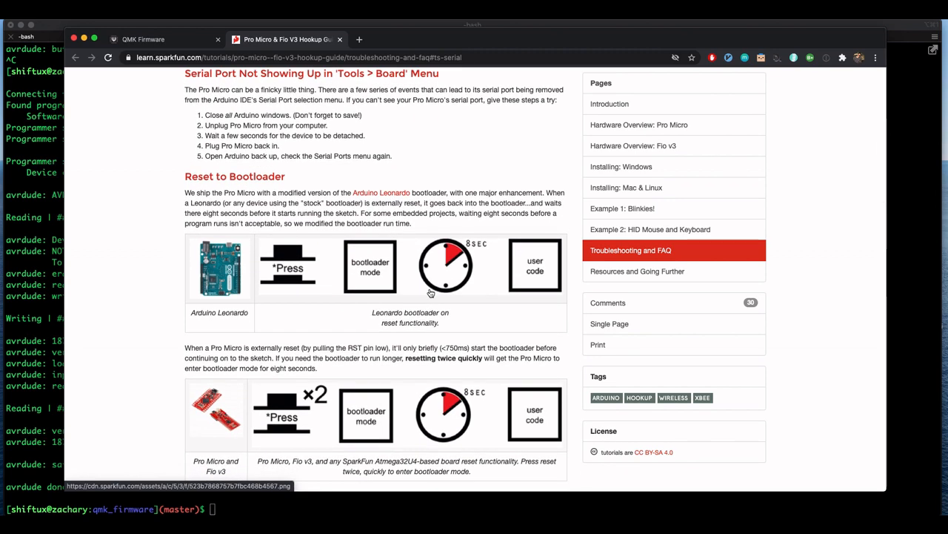
pyautogui.scroll(-2, 431, 294)
pyautogui.scroll(-2, 431, 294)
pyautogui.scroll(-1, 430, 293)
pyautogui.scroll(-2, 434, 292)
pyautogui.scroll(-2, 476, 320)
pyautogui.scroll(-1, 476, 320)
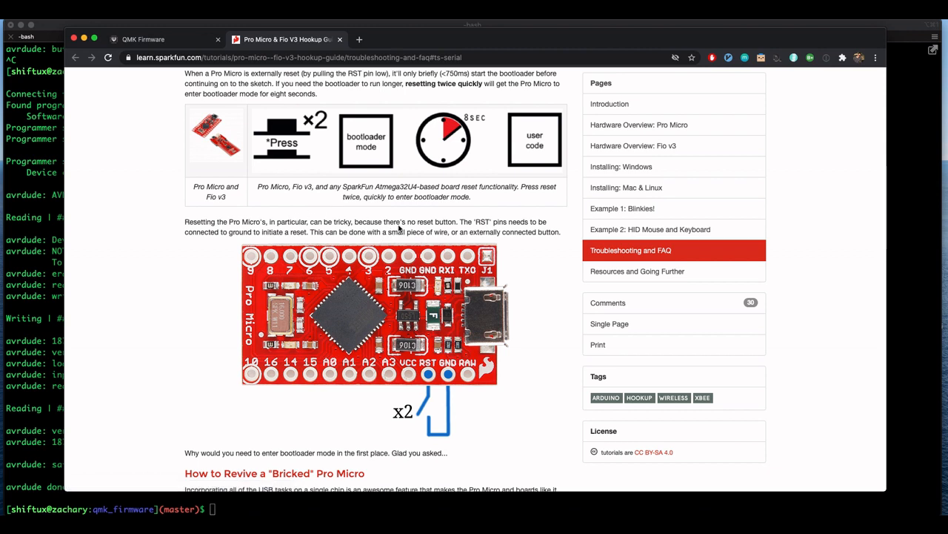
# Select the hookup guide's sentence about grounding the RST pins to reset.
pyautogui.moveTo(478, 221); pyautogui.dragTo(304, 230)
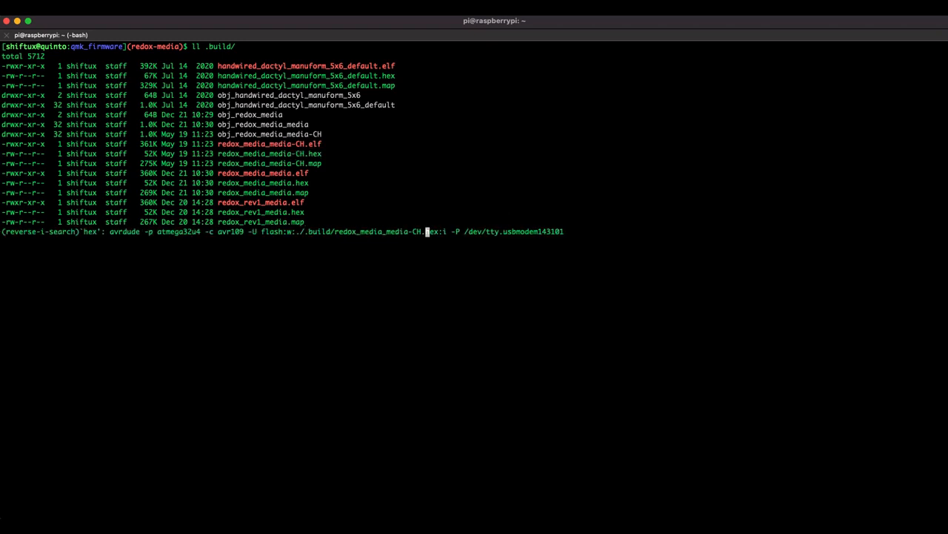
# Accept the recalled avrdude flash command for redox_media_media-CH.hex.
pyautogui.hotkey('ctrl', 'e')
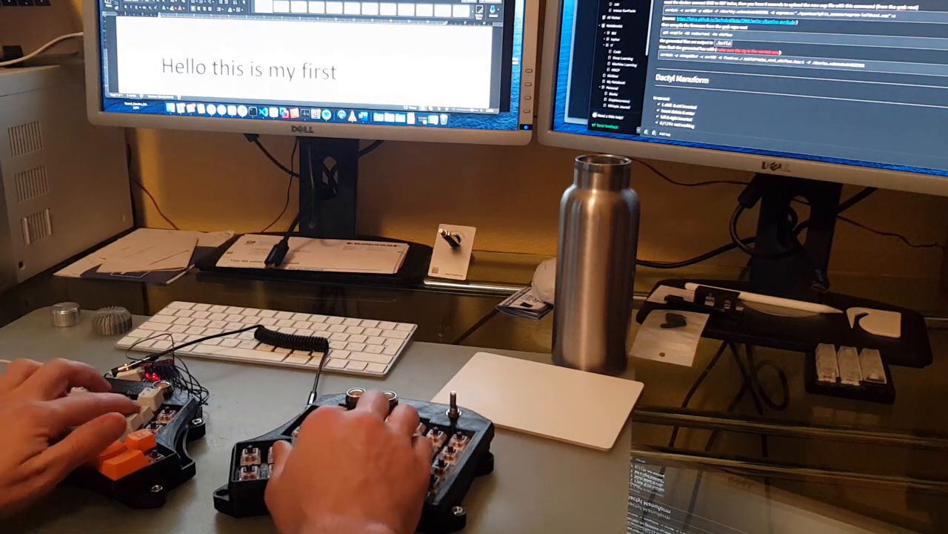
pyautogui.write('test wi')
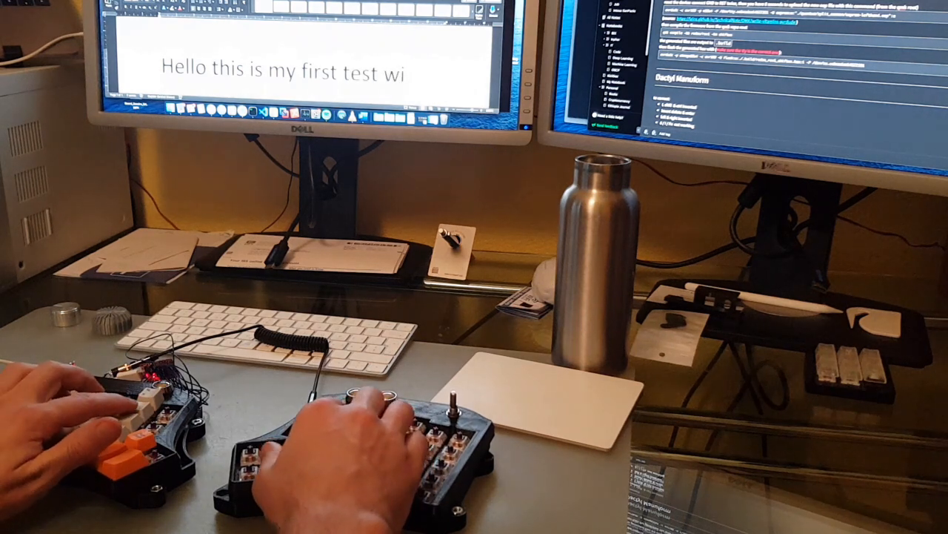
pyautogui.write('th the')
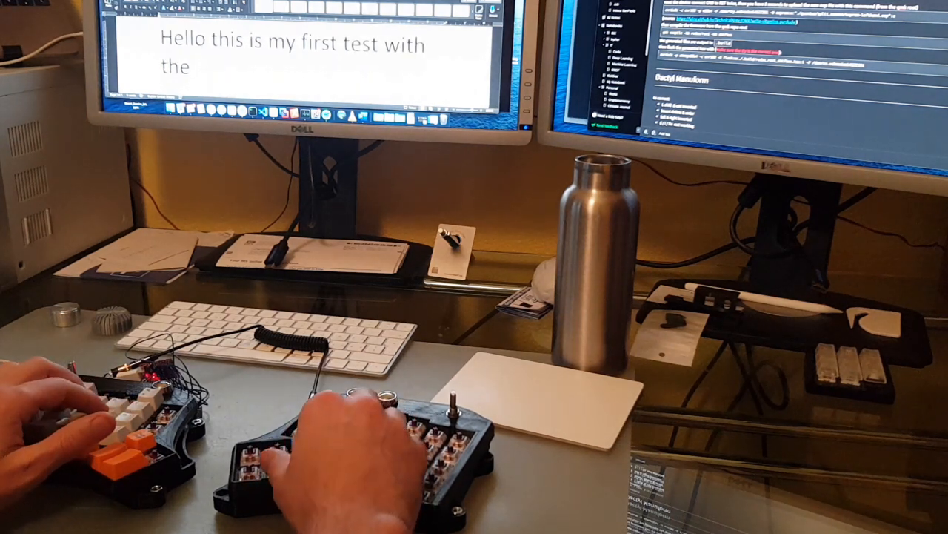
# Correct typos while typing 'Hello this is my first test with the new keyboard...!!!!'.
pyautogui.press('BackSpace')
pyautogui.press('BackSpace')
pyautogui.press('BackSpace')
pyautogui.write('new')
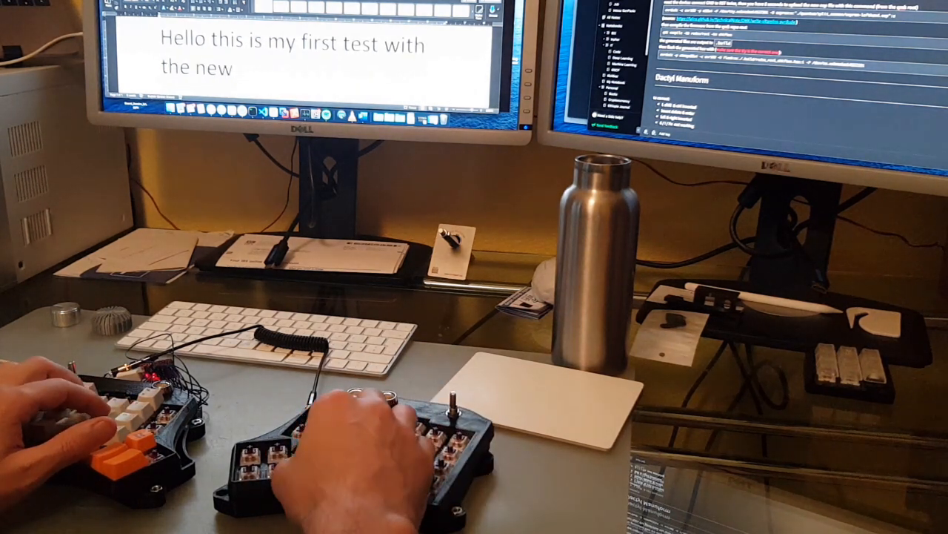
pyautogui.write('e')
pyautogui.press('BackSpace')
pyautogui.press('BackSpace')
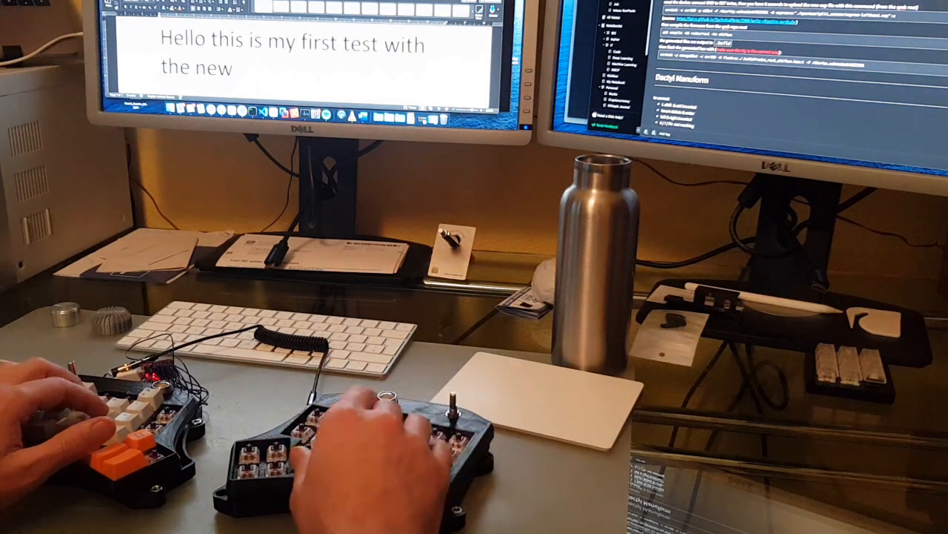
pyautogui.write(' keybo')
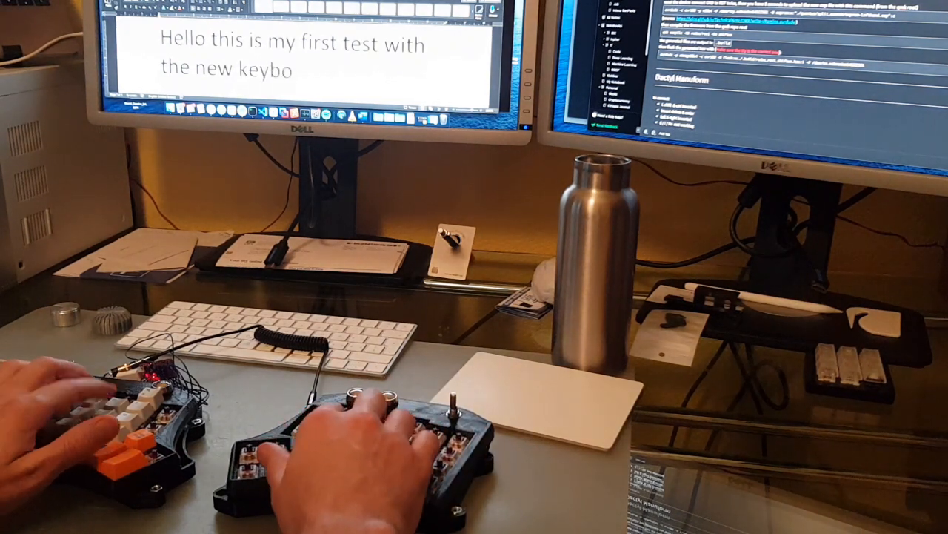
pyautogui.write('ard...')
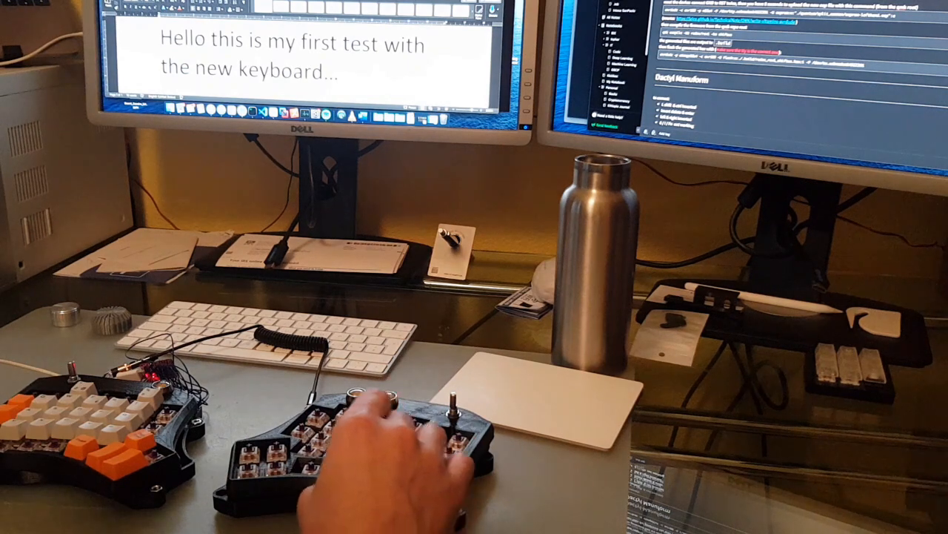
pyautogui.write('?!')
pyautogui.press('BackSpace')
pyautogui.press('BackSpace')
pyautogui.write('!')
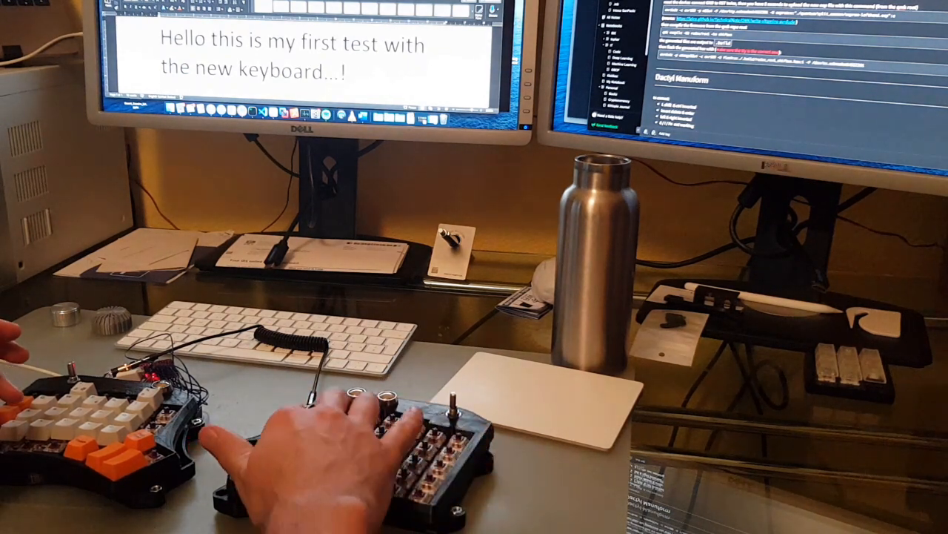
pyautogui.write('!!!')
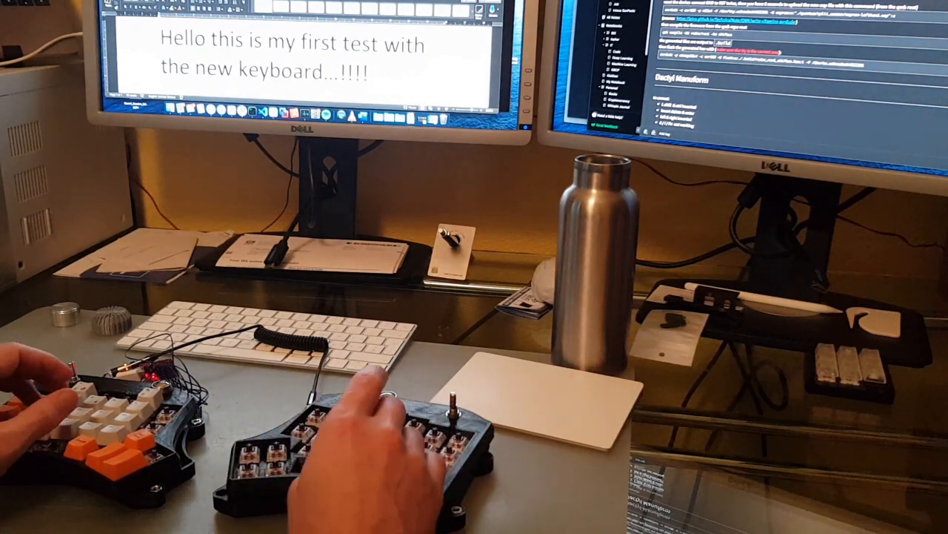
pyautogui.write(' :)')
pyautogui.press('BackSpace')
pyautogui.write('/')
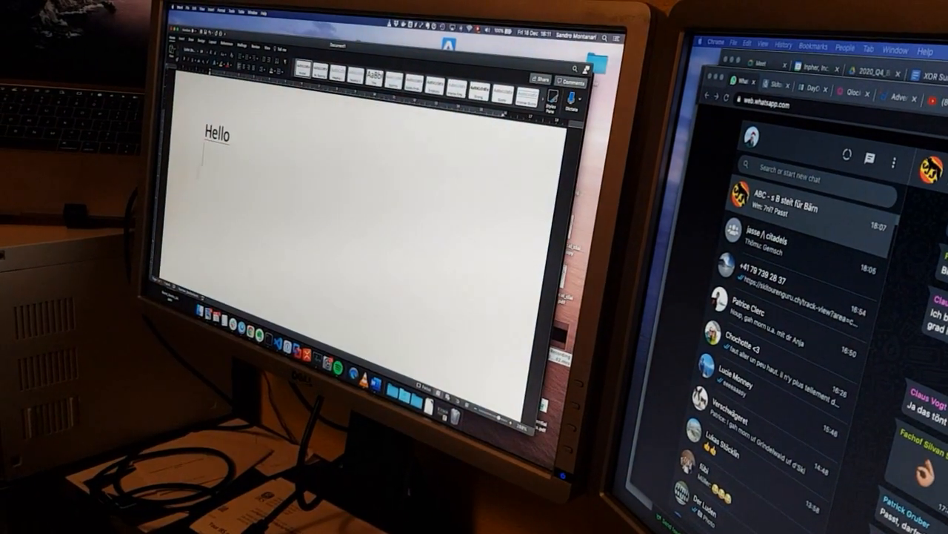
pyautogui.write('this i')
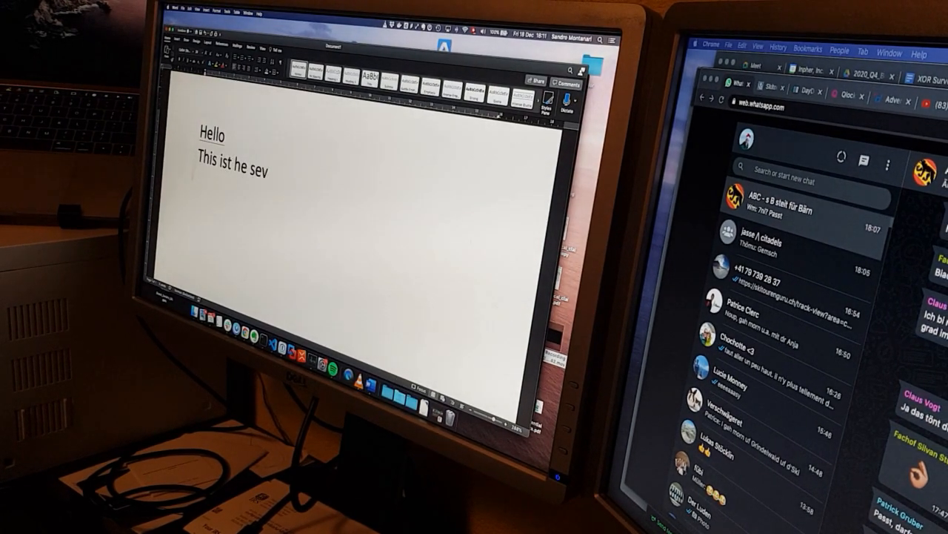
# Delete the stray 'v' at the end of the second test line.
pyautogui.press('BackSpace')
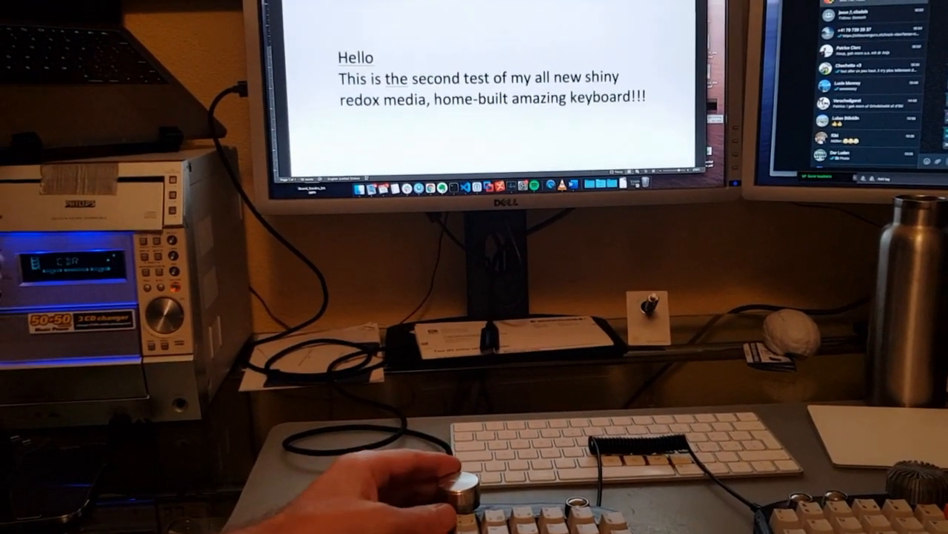
# Raise the macOS volume with the keyboard's rotary encoder knob.
pyautogui.press('XF86AudioRaiseVolume')
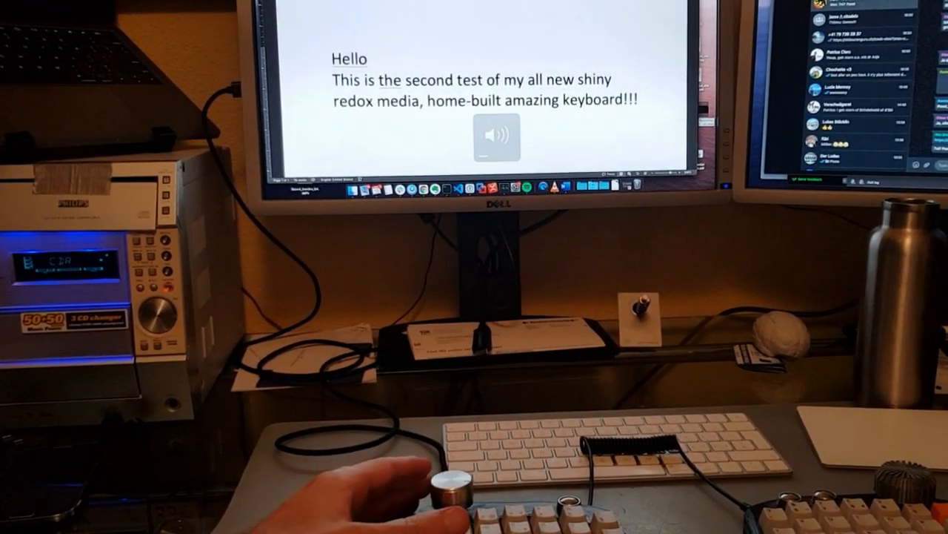